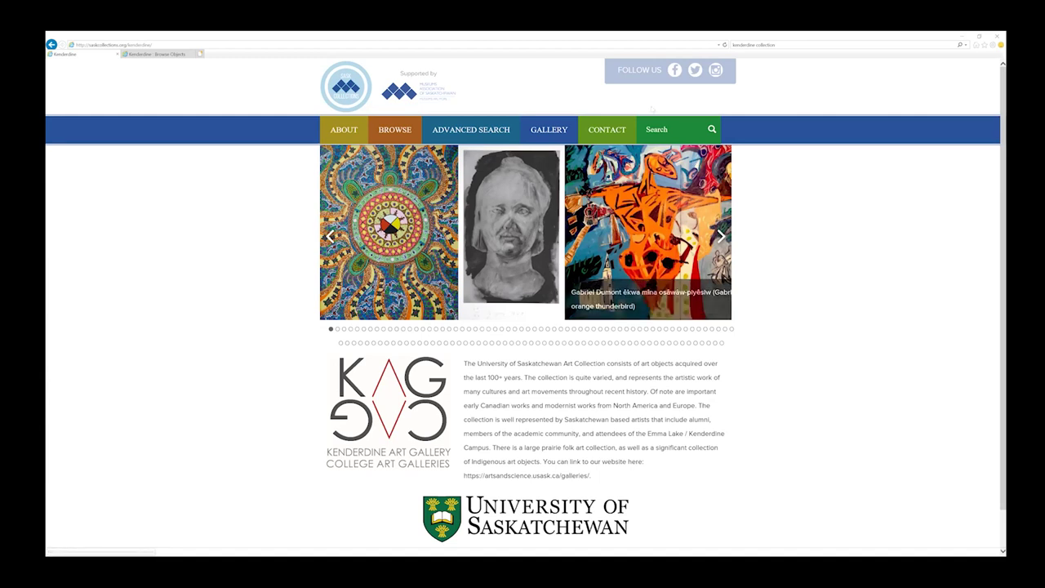
- Search for 'ducks' (13 results), open Untitled (Waterfowl in landscape), then browse all 6035 objects
{"action": "left_click", "coordinate": [667, 128]}
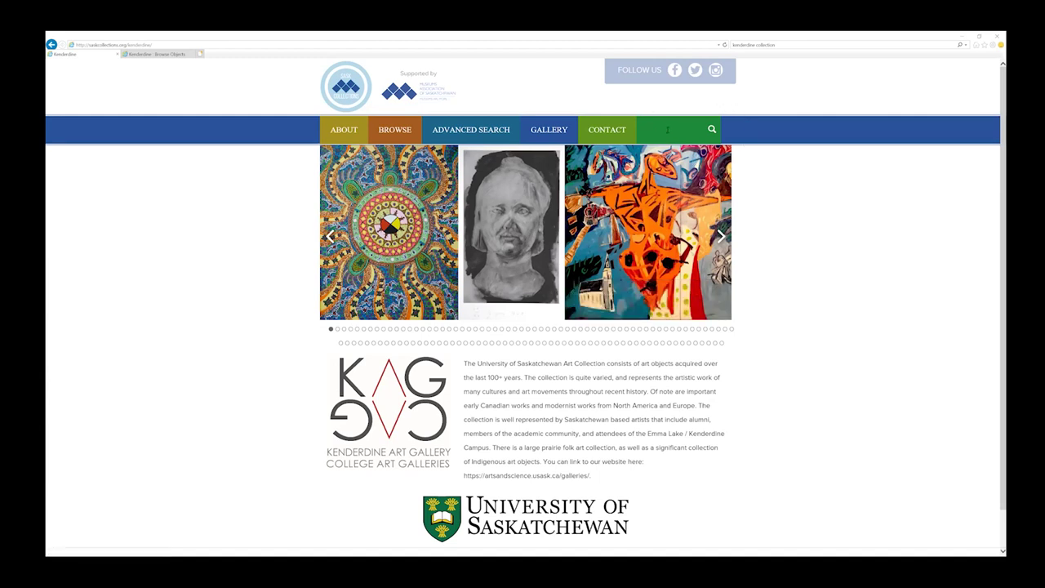
{"action": "type", "text": "ducks"}
{"action": "key", "text": "Return"}
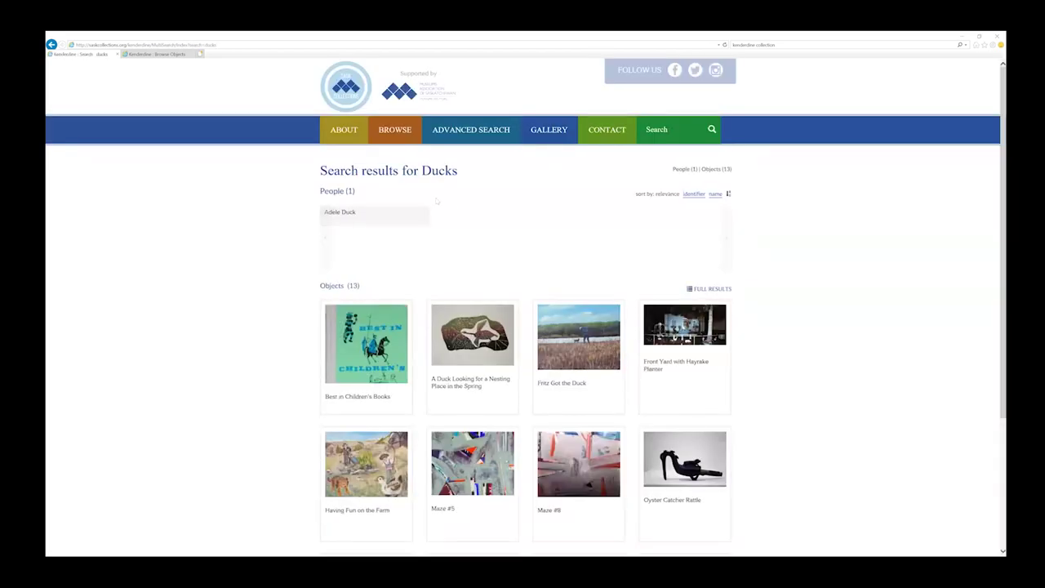
{"action": "scroll", "coordinate": [522, 327], "scroll_direction": "down", "scroll_amount": 4}
{"action": "left_click", "coordinate": [677, 411]}
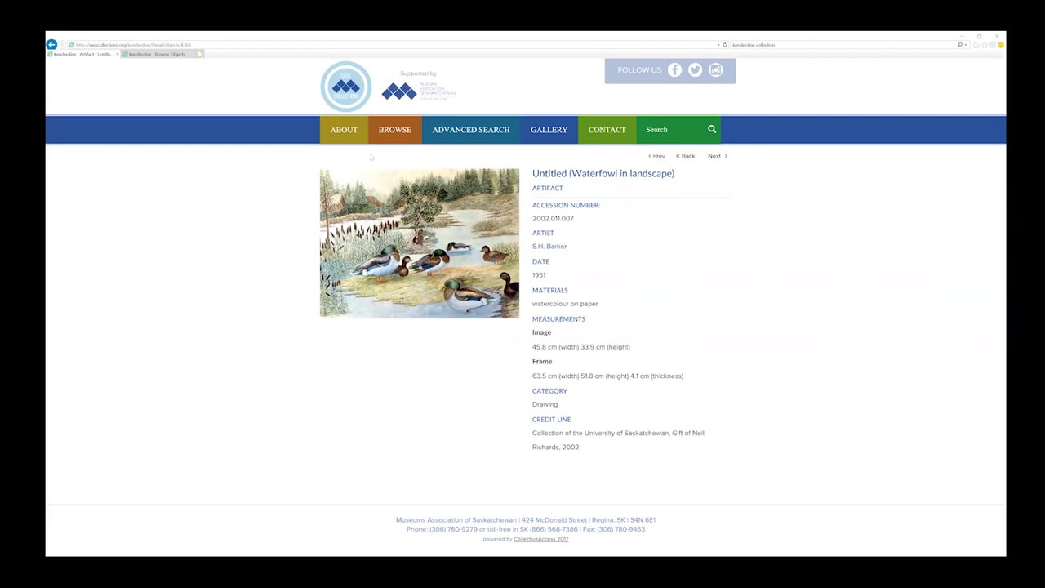
{"action": "left_click", "coordinate": [157, 53]}
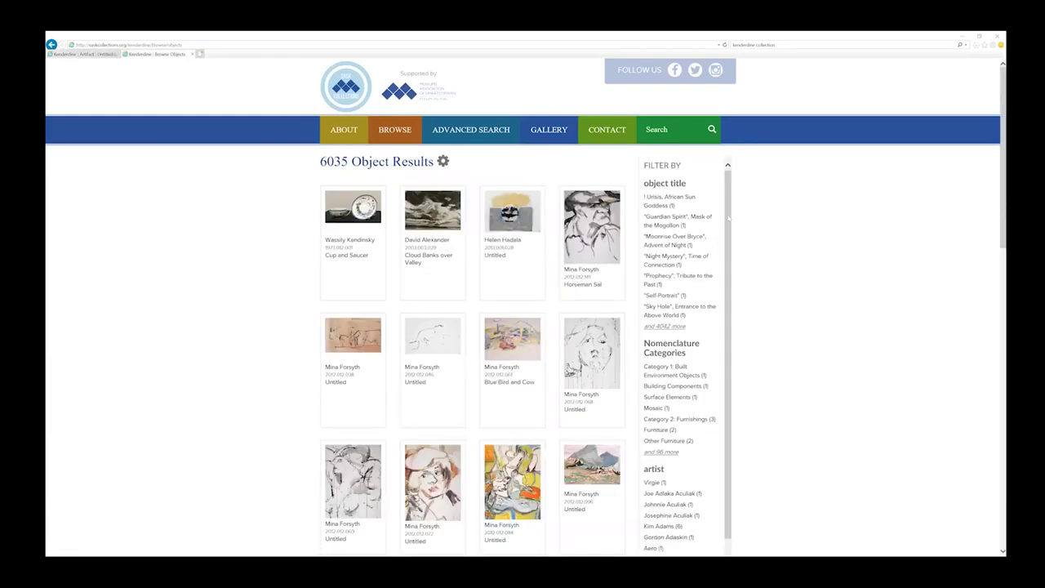
{"action": "scroll", "coordinate": [685, 245], "scroll_direction": "down", "scroll_amount": 3}
{"action": "scroll", "coordinate": [685, 326], "scroll_direction": "down", "scroll_amount": 3}
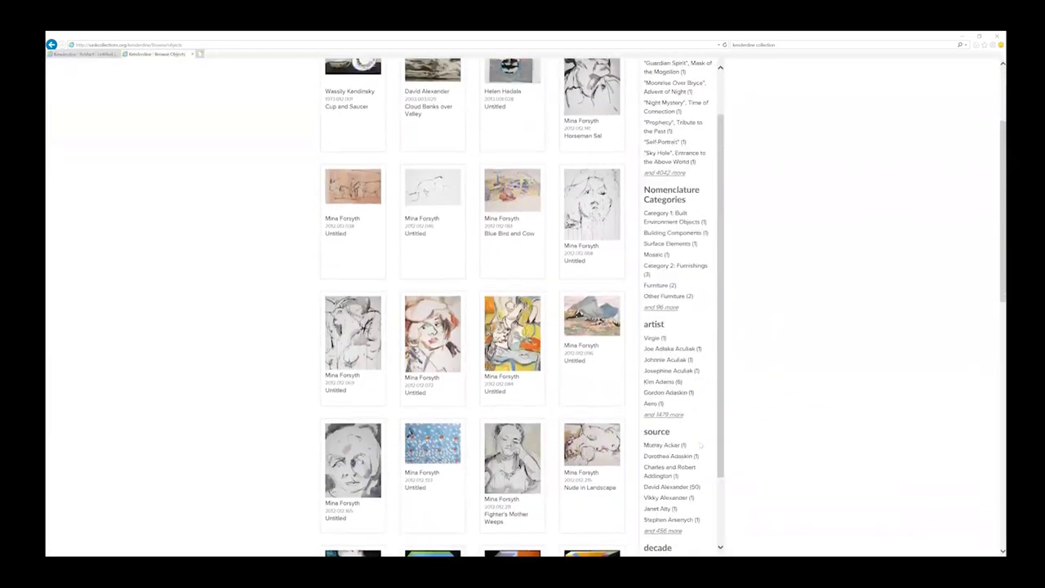
{"action": "scroll", "coordinate": [678, 326], "scroll_direction": "down", "scroll_amount": 3}
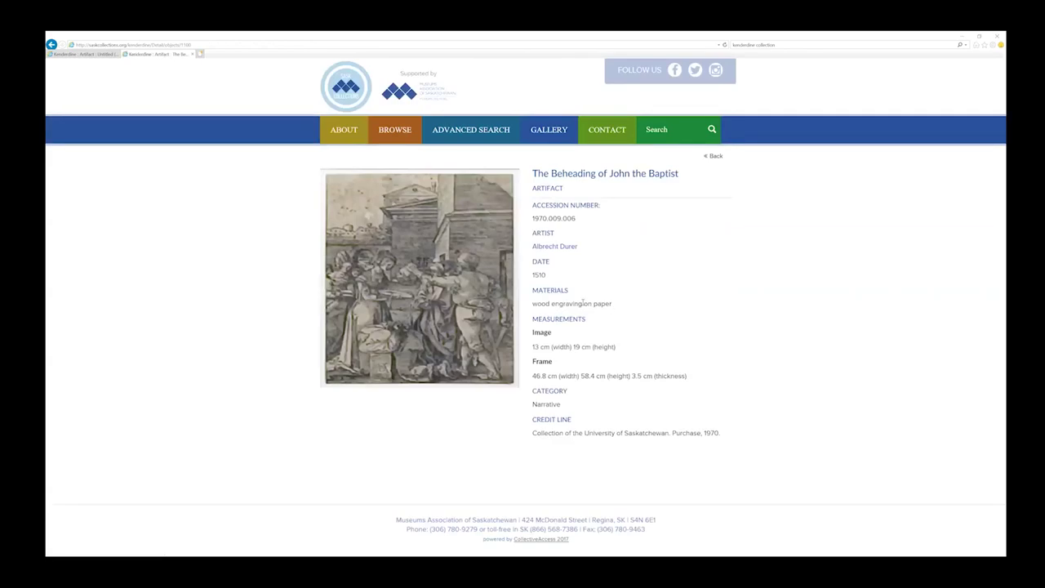
- Search the copied material 'wood engraving on paper' and open Birches from the three results
{"action": "left_click_drag", "start_coordinate": [612, 303], "coordinate": [532, 303]}
{"action": "right_click", "coordinate": [548, 306]}
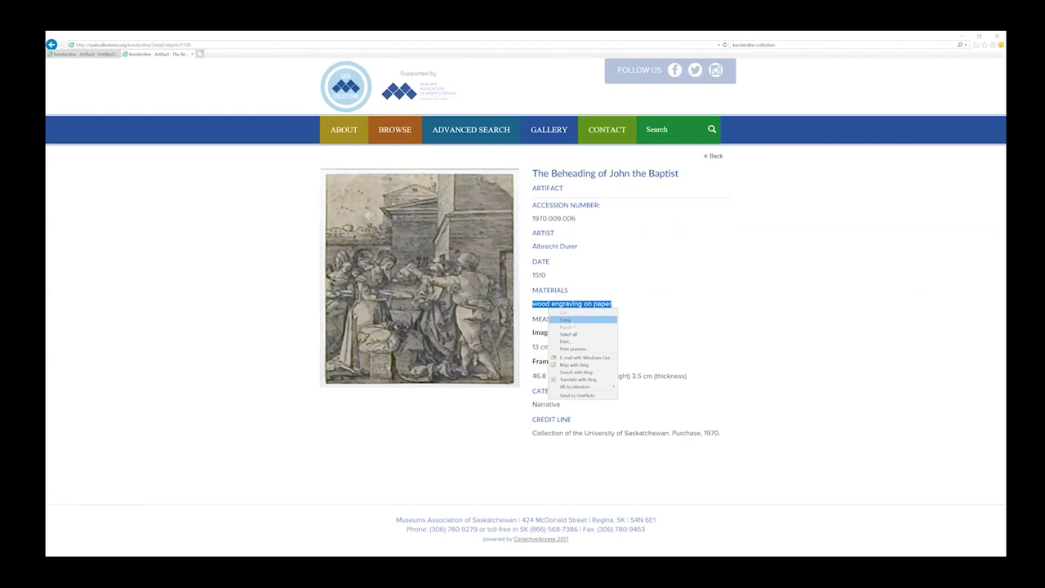
{"action": "left_click", "coordinate": [572, 320]}
{"action": "left_click", "coordinate": [669, 129]}
{"action": "right_click", "coordinate": [685, 132]}
{"action": "left_click", "coordinate": [701, 163]}
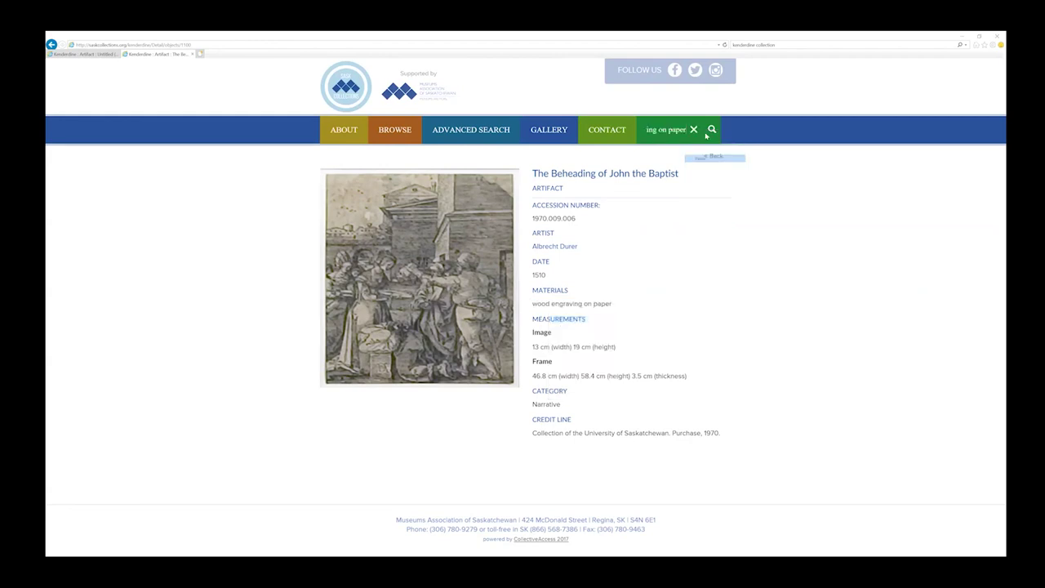
{"action": "left_click", "coordinate": [711, 129]}
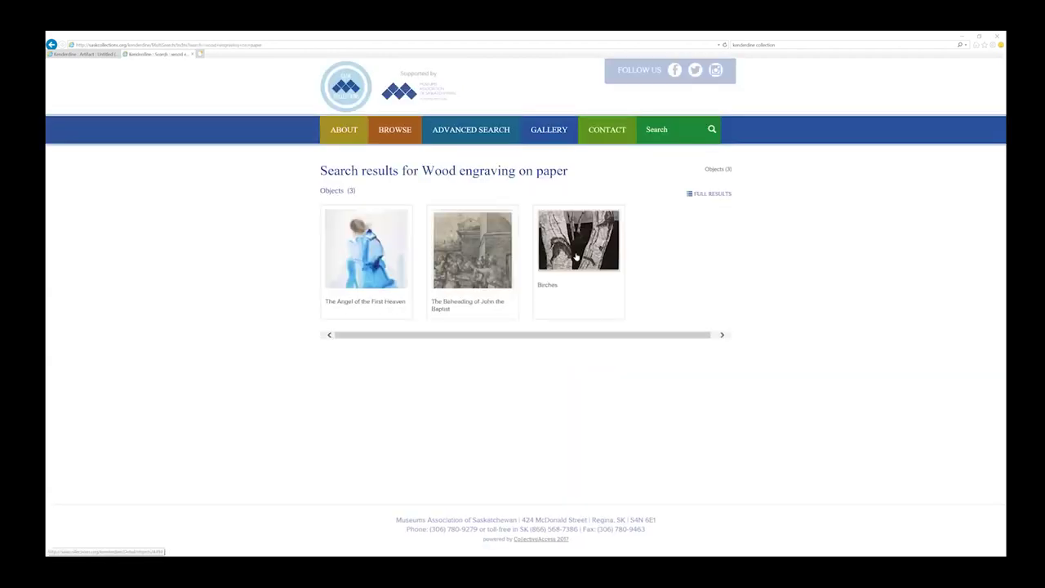
{"action": "left_click", "coordinate": [571, 245]}
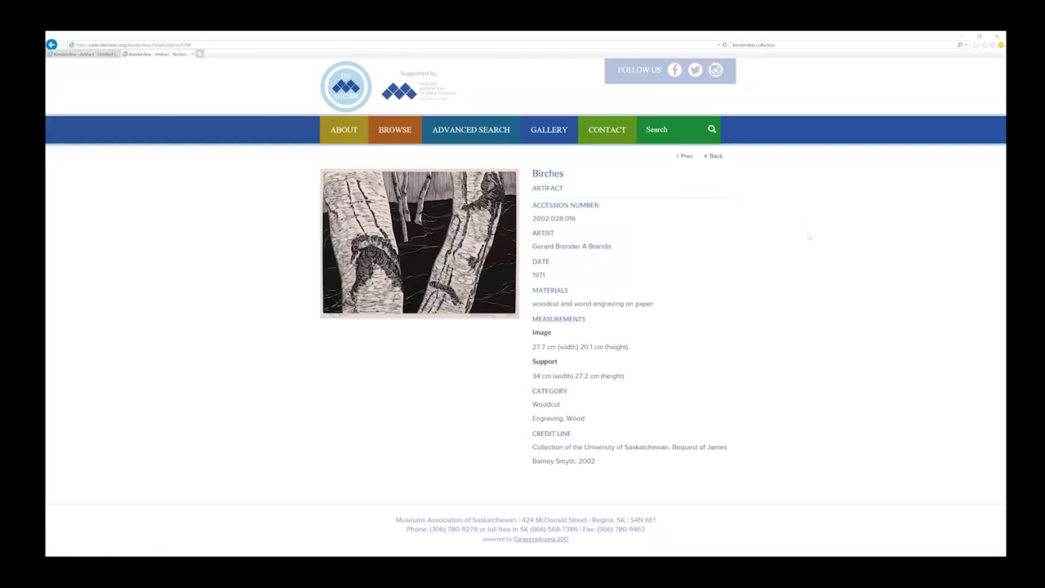
- Run an advanced search for artist 'smith', finding Paul Smith's six works
{"action": "left_click", "coordinate": [471, 129]}
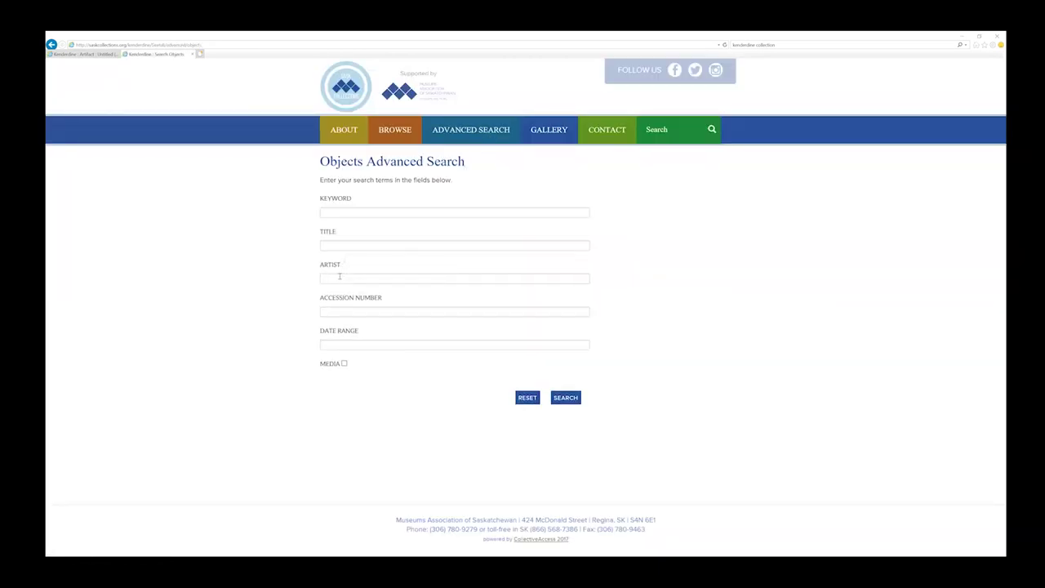
{"action": "left_click", "coordinate": [454, 278]}
{"action": "type", "text": "smith"}
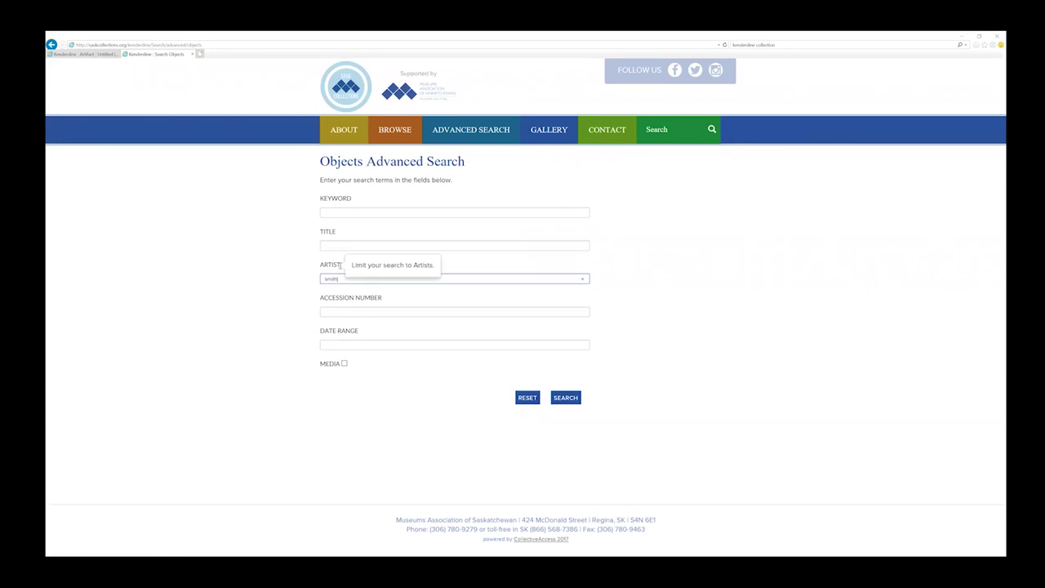
{"action": "left_click", "coordinate": [565, 397]}
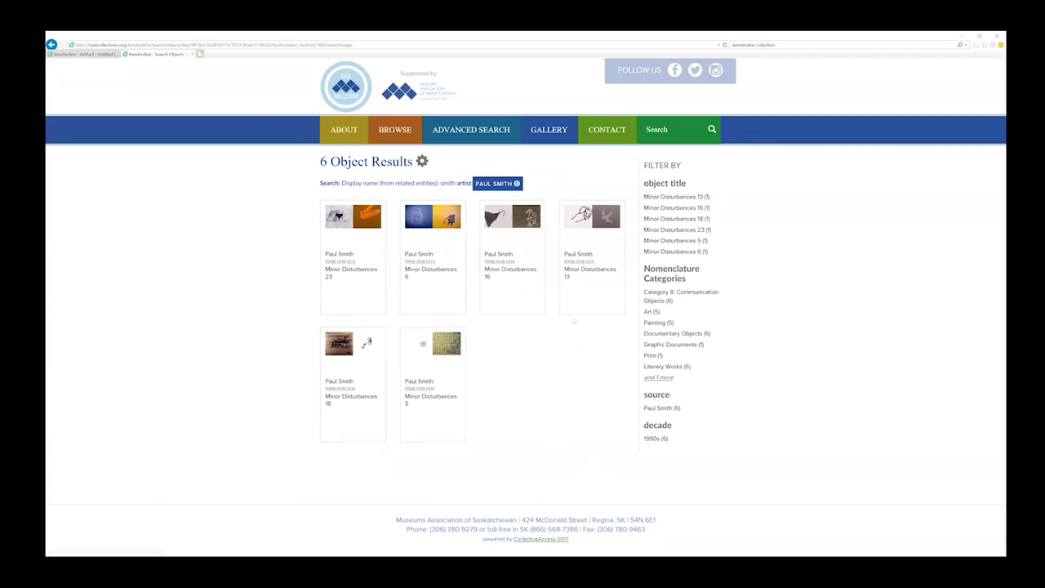
- Open Minor Disturbances 23, step to Minor Disturbances 6, view its image full size, and return
{"action": "left_click", "coordinate": [349, 231]}
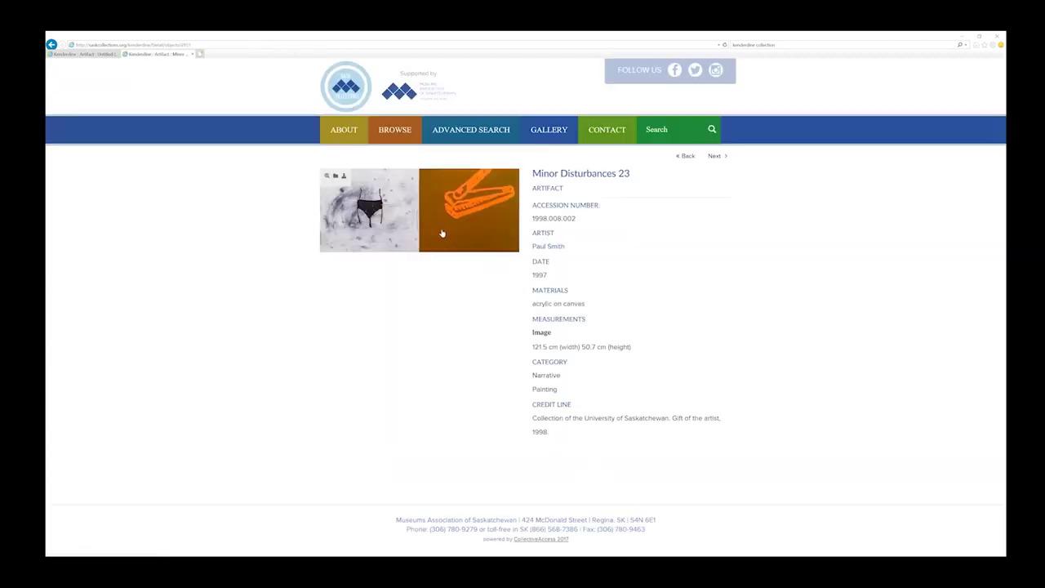
{"action": "left_click", "coordinate": [716, 156]}
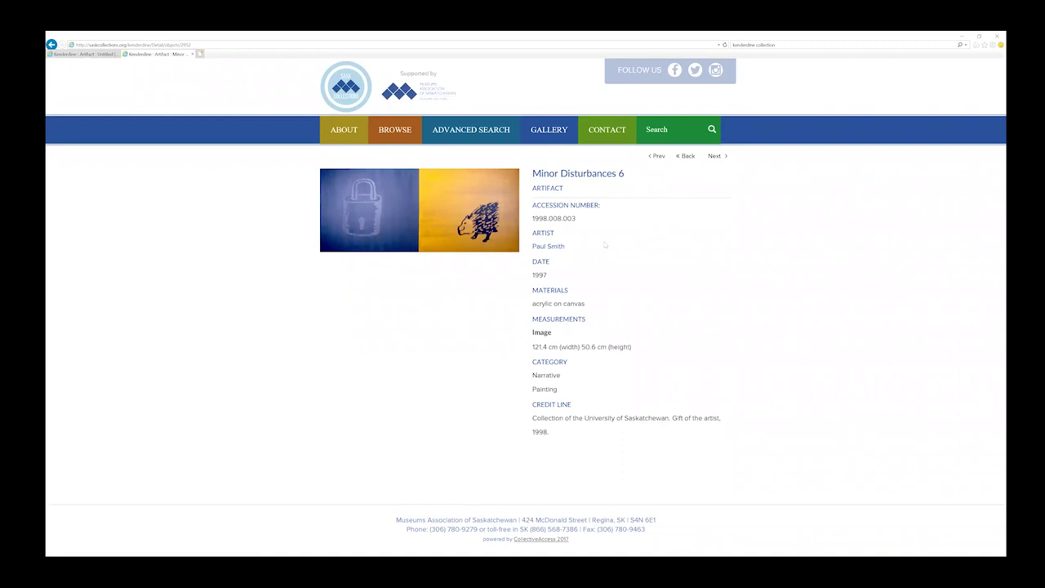
{"action": "mouse_move", "coordinate": [419, 210]}
{"action": "left_click", "coordinate": [473, 239]}
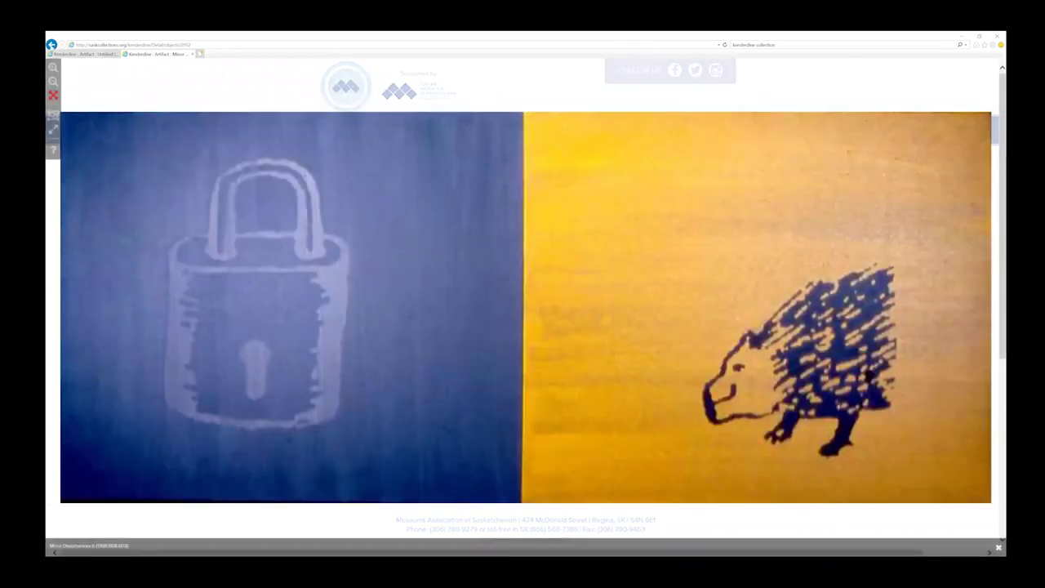
{"action": "left_click", "coordinate": [52, 44]}
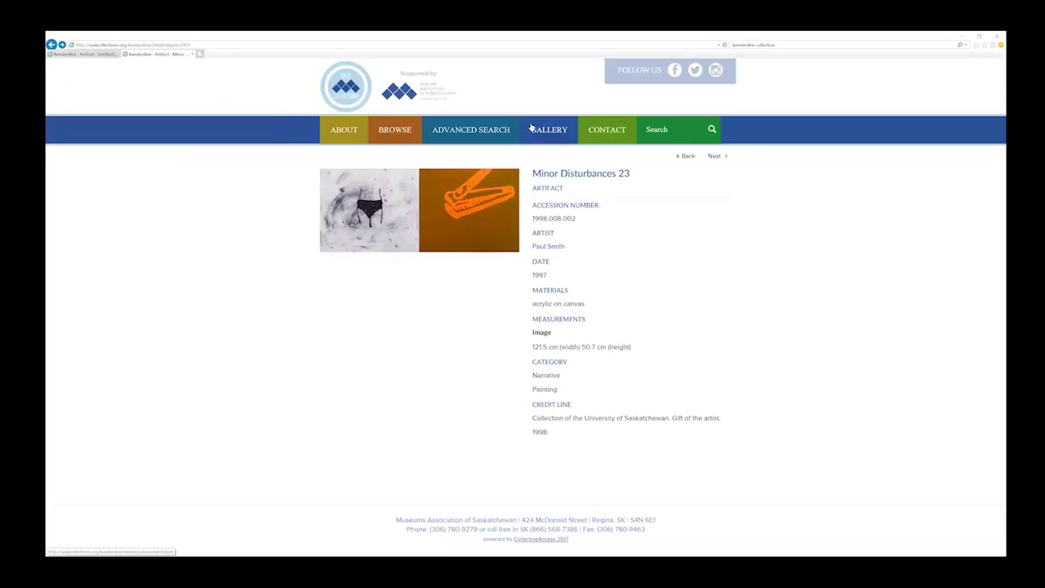
- Choose Engineering Library among the featured galleries and view its 18 works
{"action": "left_click", "coordinate": [537, 130]}
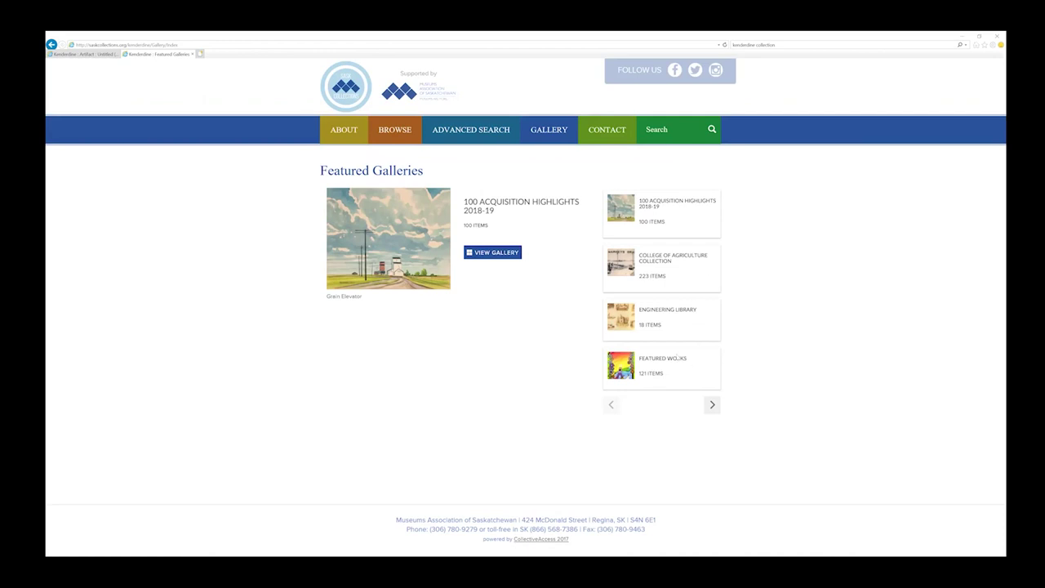
{"action": "left_click", "coordinate": [661, 311]}
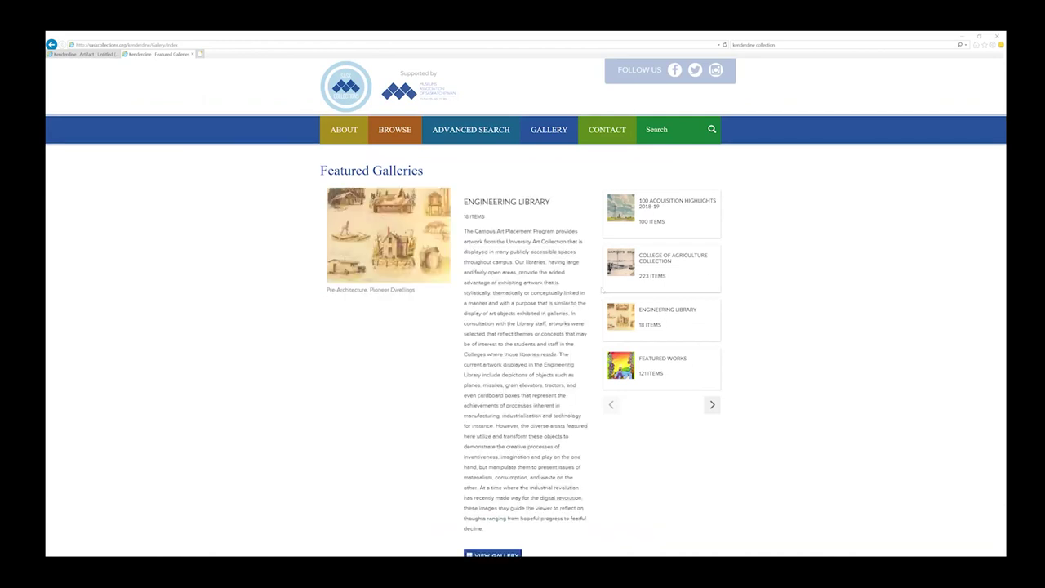
{"action": "scroll", "coordinate": [532, 262], "scroll_direction": "down", "scroll_amount": 2}
{"action": "left_click", "coordinate": [489, 487]}
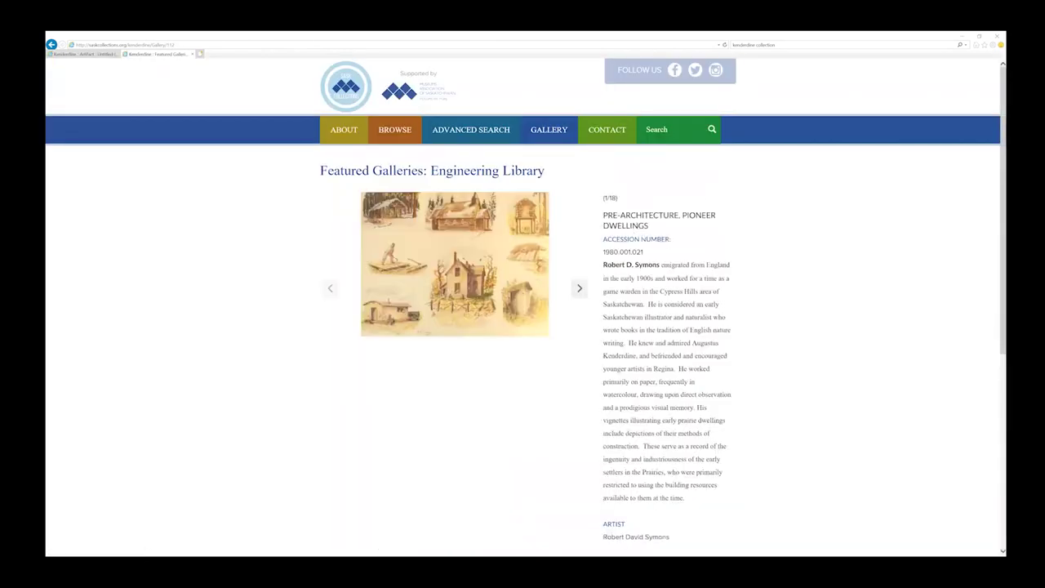
{"action": "scroll", "coordinate": [642, 235], "scroll_direction": "down", "scroll_amount": 2}
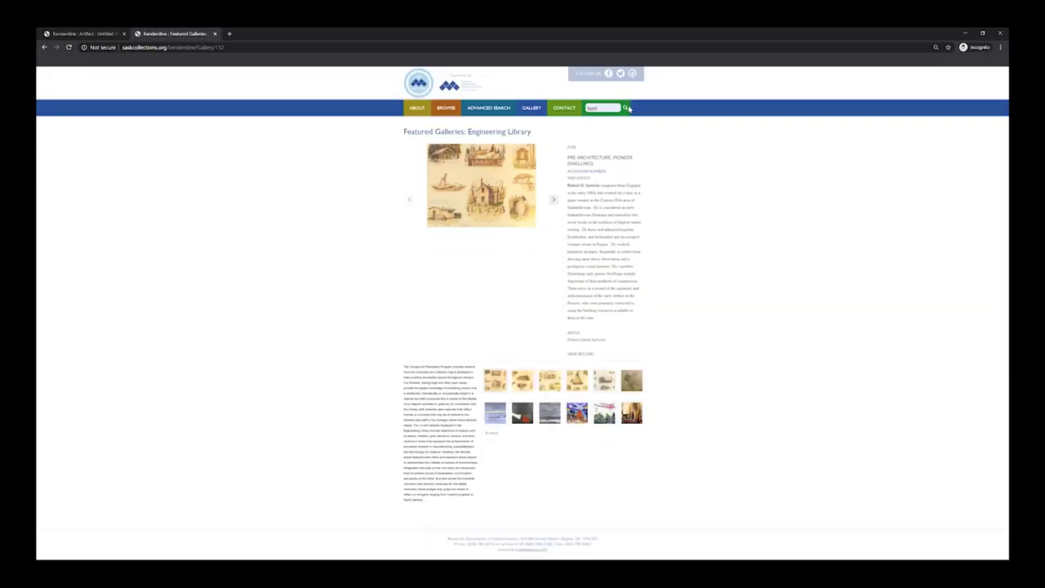
- Search 'Logan', open the Wreath 1 record, and view its image full size
{"action": "left_click", "coordinate": [627, 108]}
{"action": "left_click", "coordinate": [426, 320]}
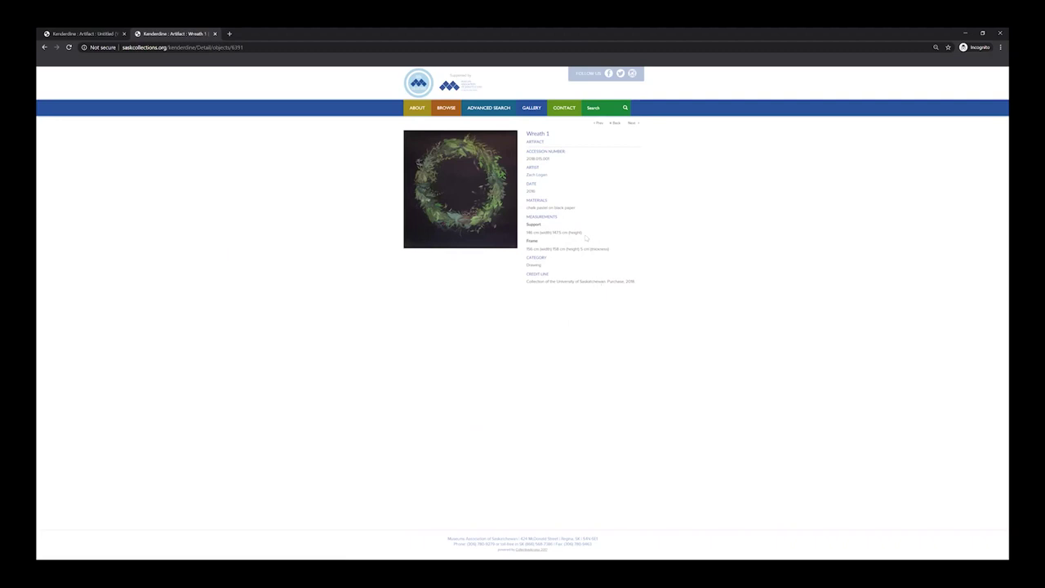
{"action": "left_click_drag", "start_coordinate": [581, 233], "coordinate": [524, 237]}
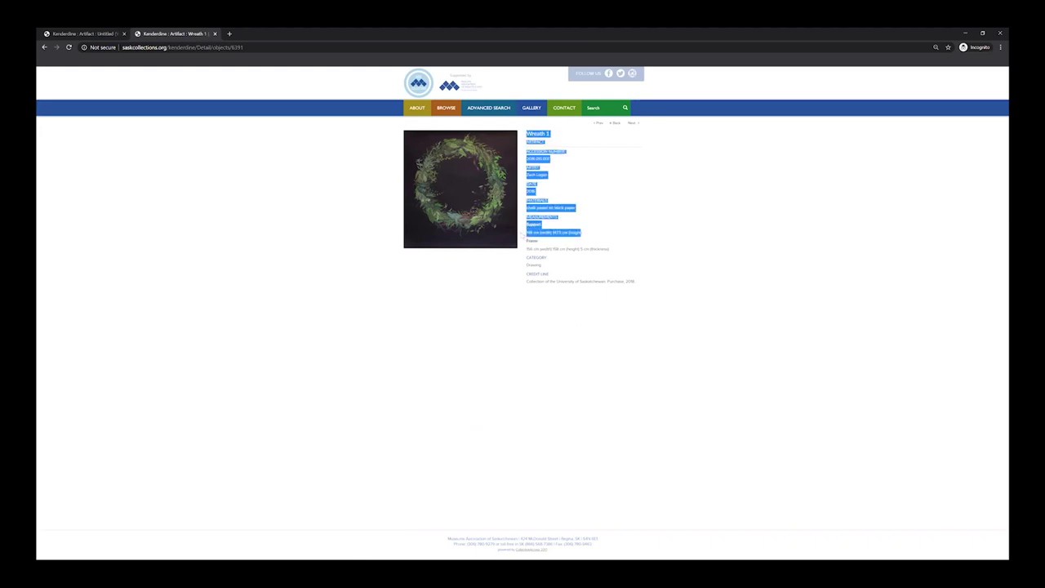
{"action": "left_click", "coordinate": [653, 252]}
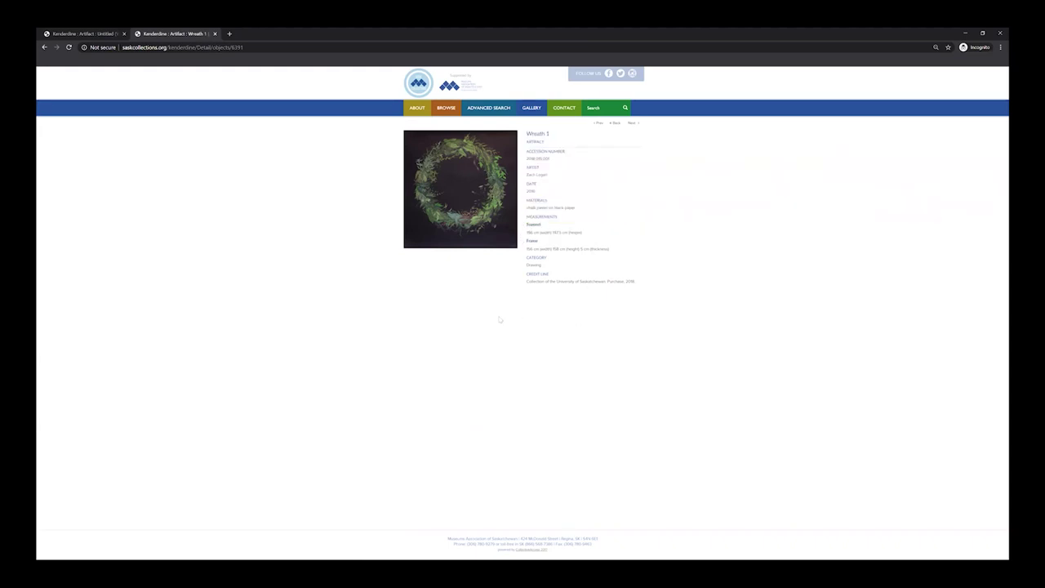
{"action": "left_click", "coordinate": [463, 229]}
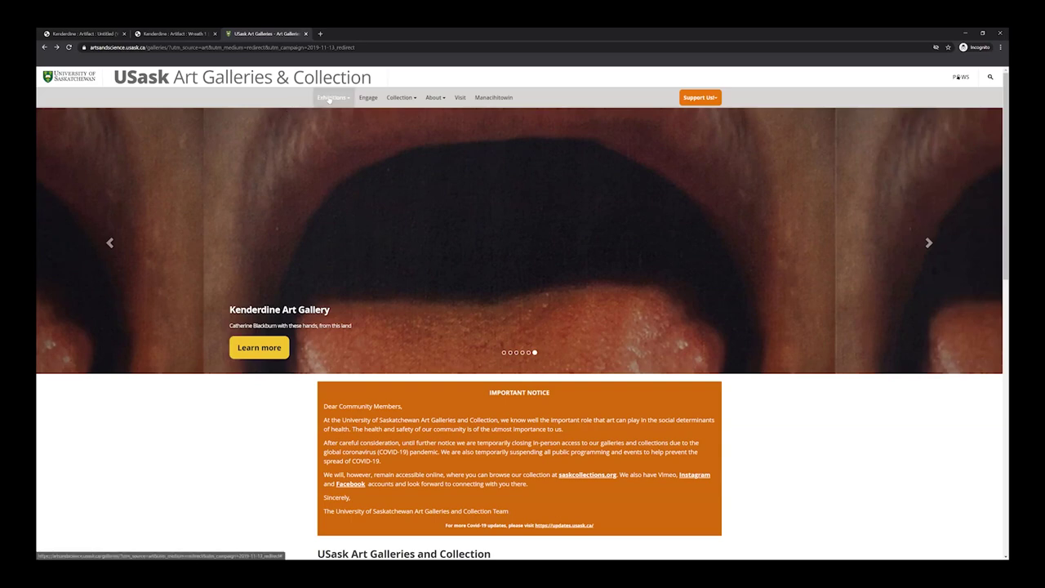
- From Past Exhibitions, open The Shadow of the Sun by Ross Bleckner and Zachari Logan
{"action": "left_click", "coordinate": [339, 99]}
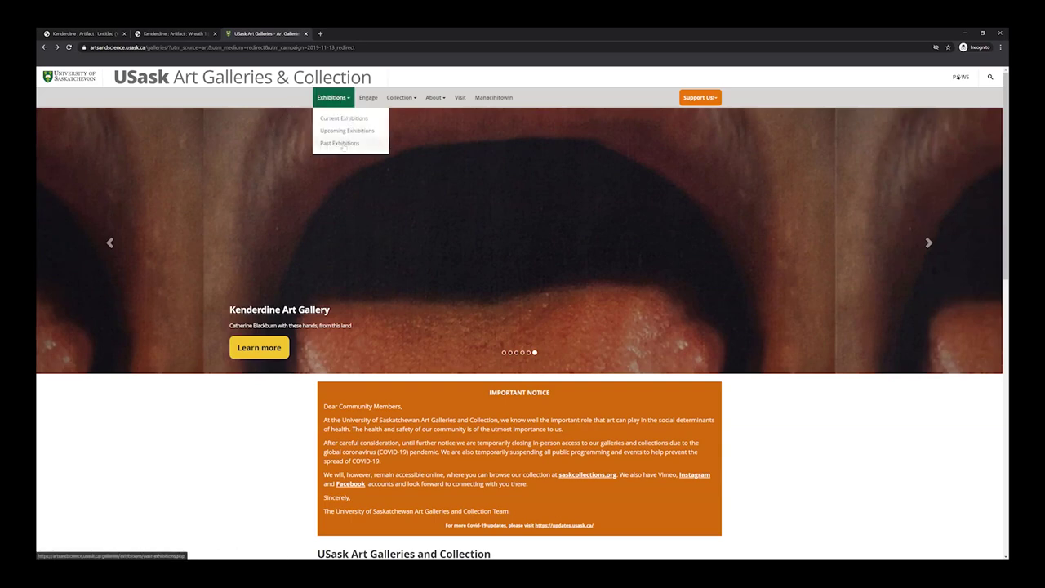
{"action": "left_click", "coordinate": [342, 147]}
{"action": "scroll", "coordinate": [352, 335], "scroll_direction": "down", "scroll_amount": 5}
{"action": "scroll", "coordinate": [351, 335], "scroll_direction": "down", "scroll_amount": 5}
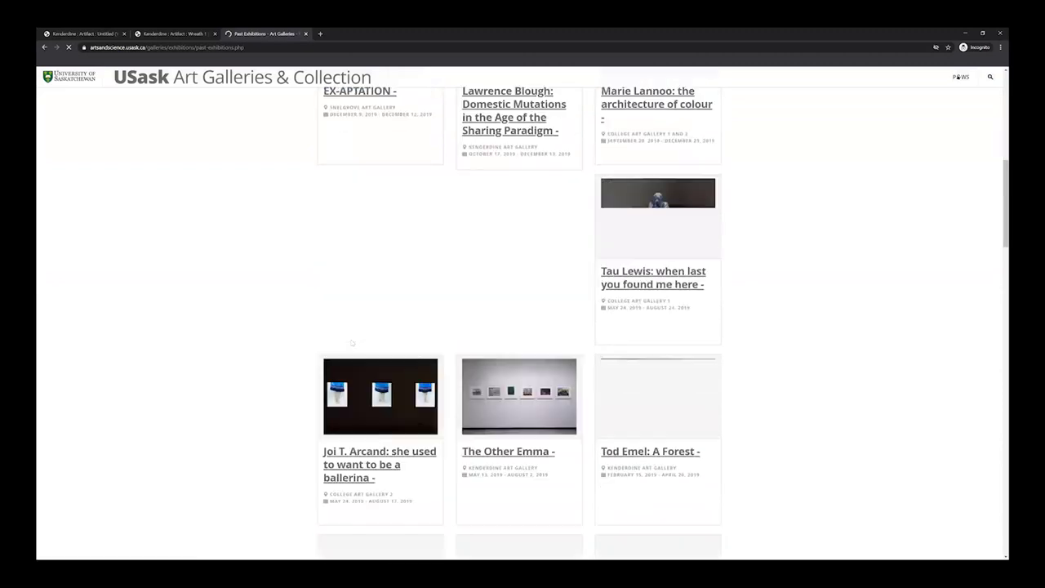
{"action": "scroll", "coordinate": [359, 351], "scroll_direction": "down", "scroll_amount": 5}
{"action": "scroll", "coordinate": [371, 370], "scroll_direction": "down", "scroll_amount": 3}
{"action": "left_click", "coordinate": [375, 359]}
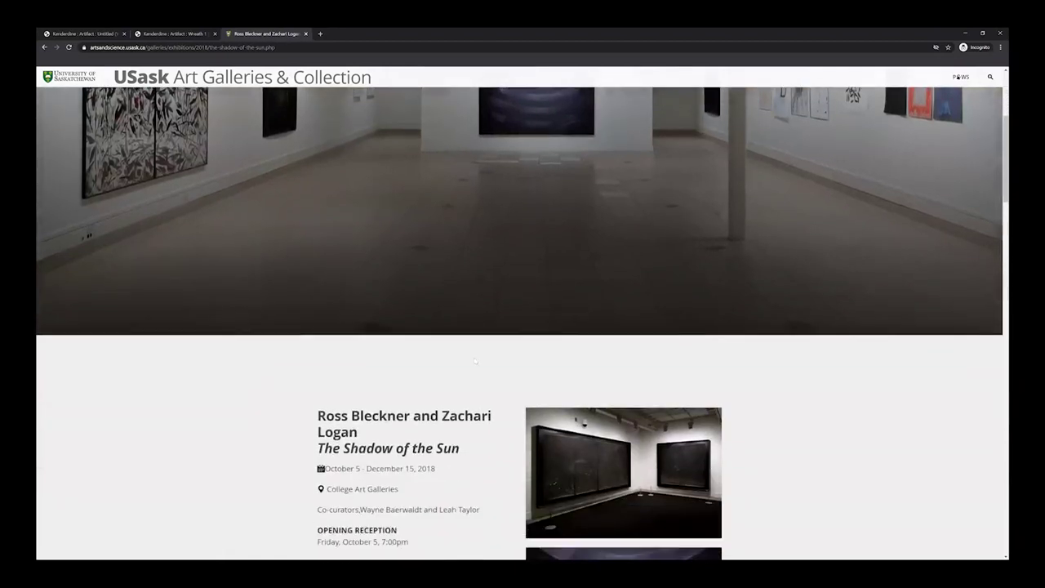
{"action": "scroll", "coordinate": [475, 361], "scroll_direction": "down", "scroll_amount": 3}
{"action": "scroll", "coordinate": [474, 361], "scroll_direction": "down", "scroll_amount": 2}
{"action": "scroll", "coordinate": [474, 360], "scroll_direction": "down", "scroll_amount": 3}
{"action": "scroll", "coordinate": [474, 360], "scroll_direction": "down", "scroll_amount": 1}
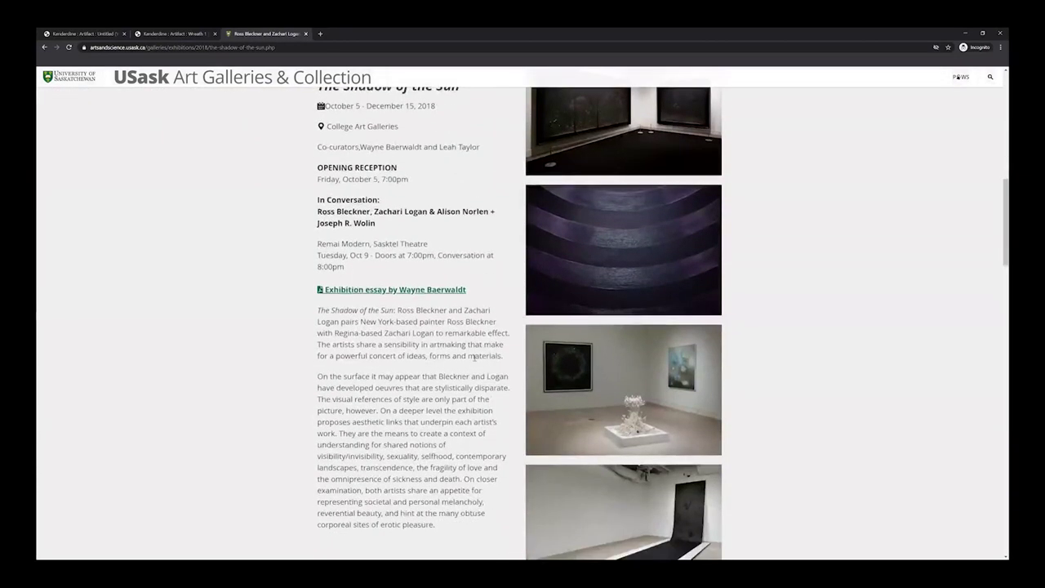
{"action": "scroll", "coordinate": [474, 358], "scroll_direction": "down", "scroll_amount": 2}
{"action": "scroll", "coordinate": [475, 359], "scroll_direction": "down", "scroll_amount": 2}
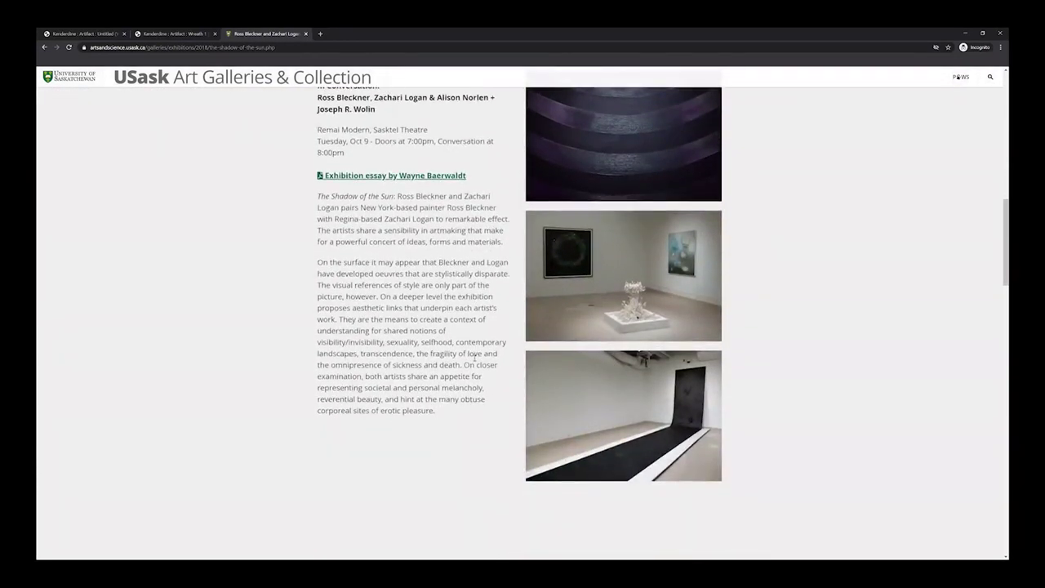